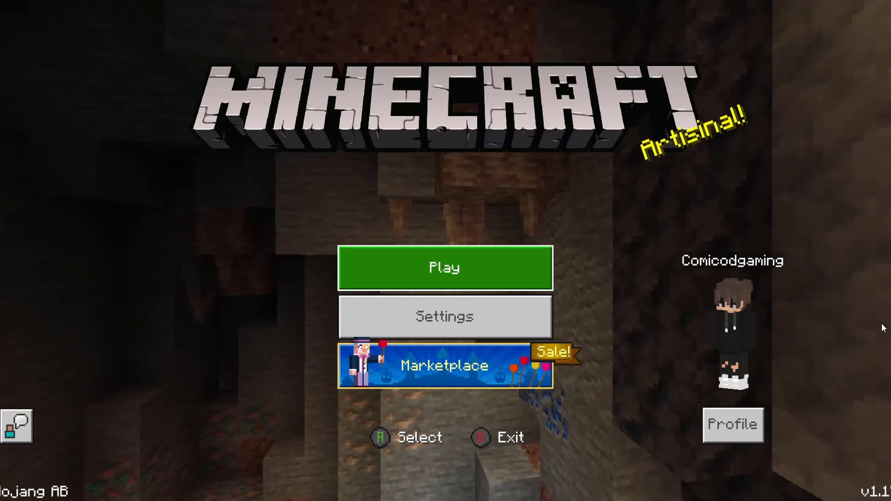
Open Minecraft's Play screen and its Servers tab, which show Realms and multiplayer blocked by account settings
key(Return)
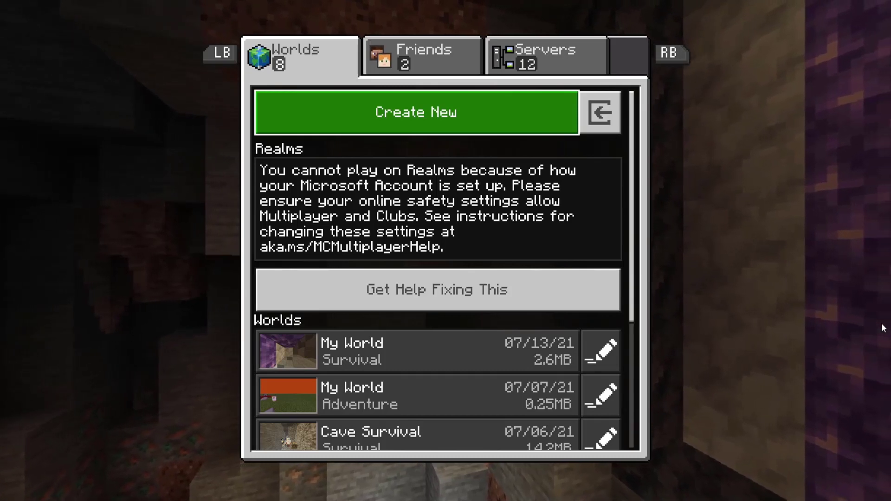
key(Escape)
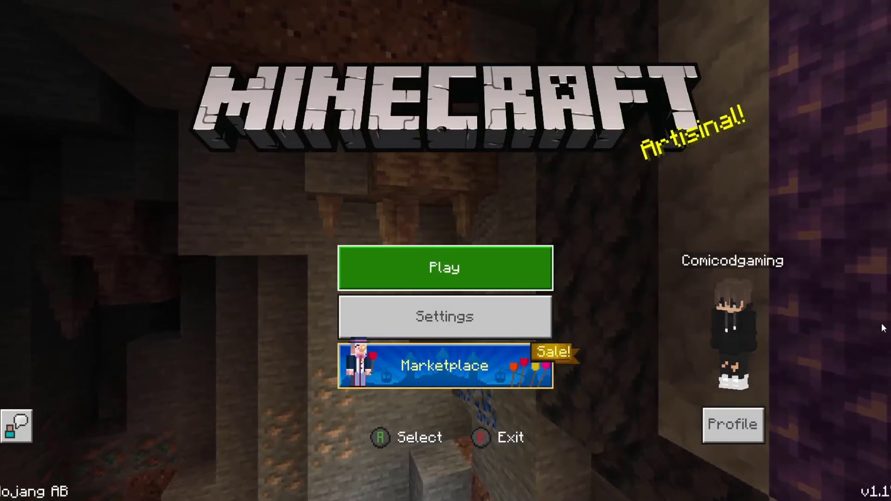
key(Return)
key(bracketright)
key(bracketright)
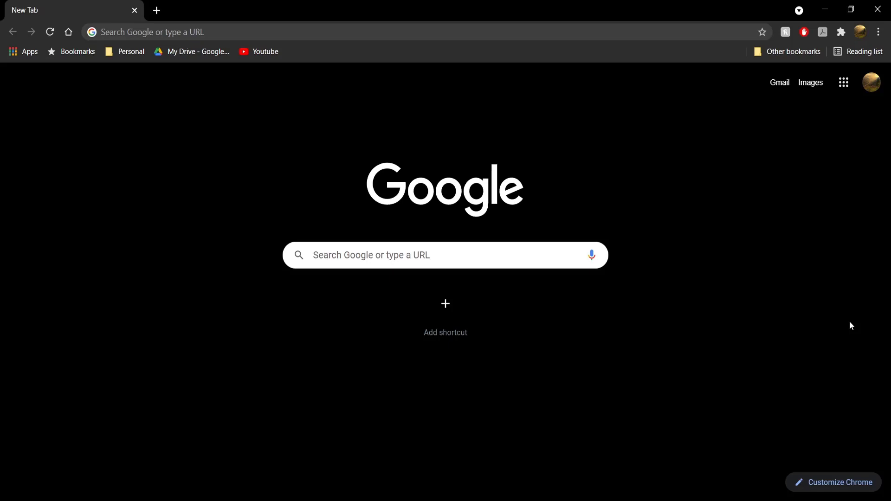
click(405, 33)
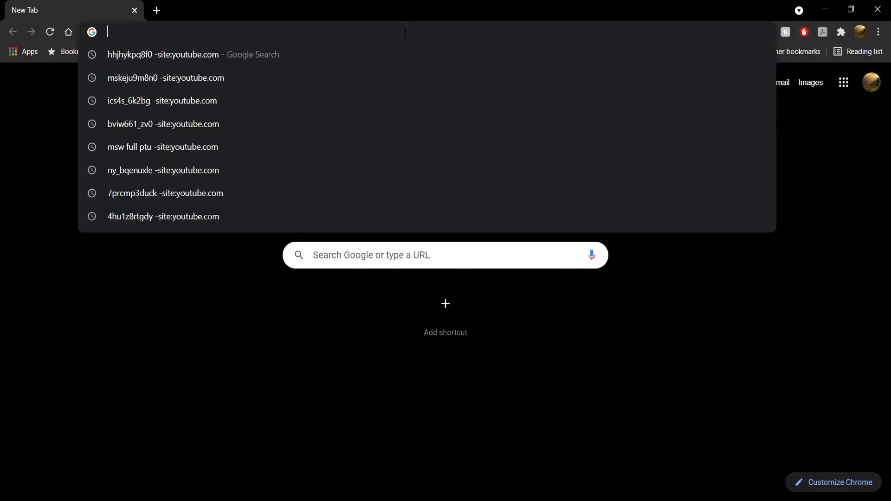
text(https://www.microsoft.com/en-in/)
key(Return)
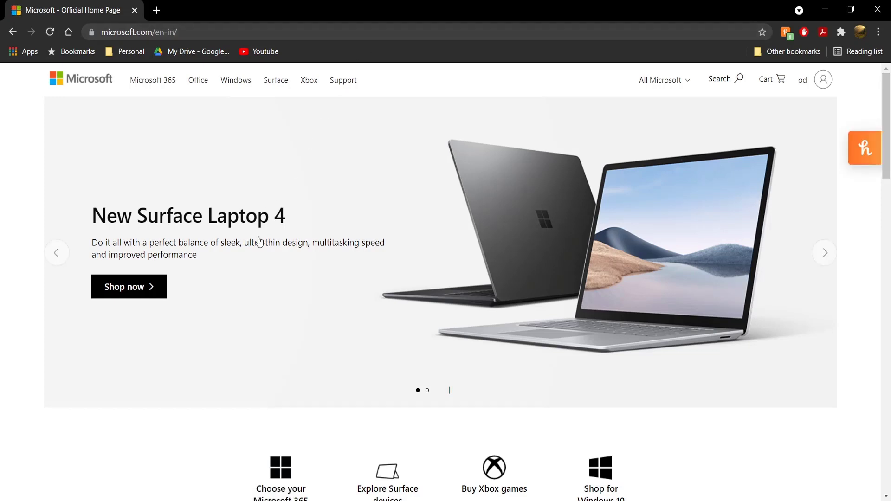
From the account icon menu, open 'My Microsoft account' in a new tab
click(837, 82)
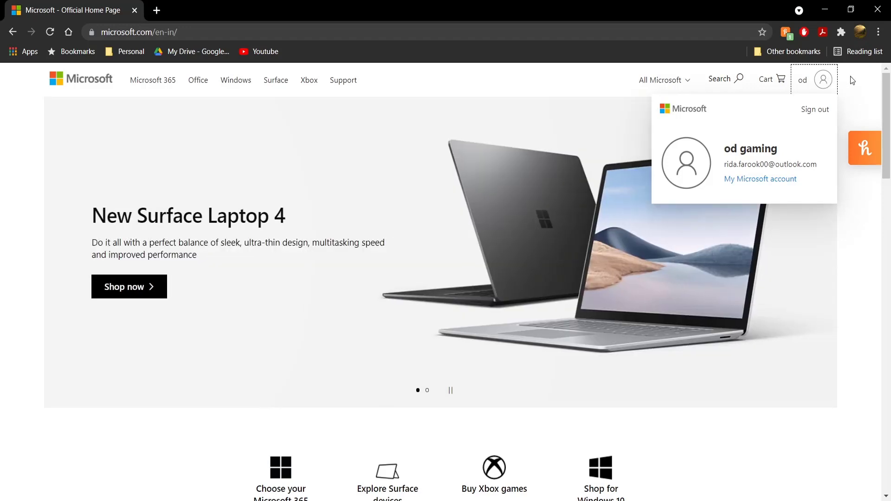
click(784, 182)
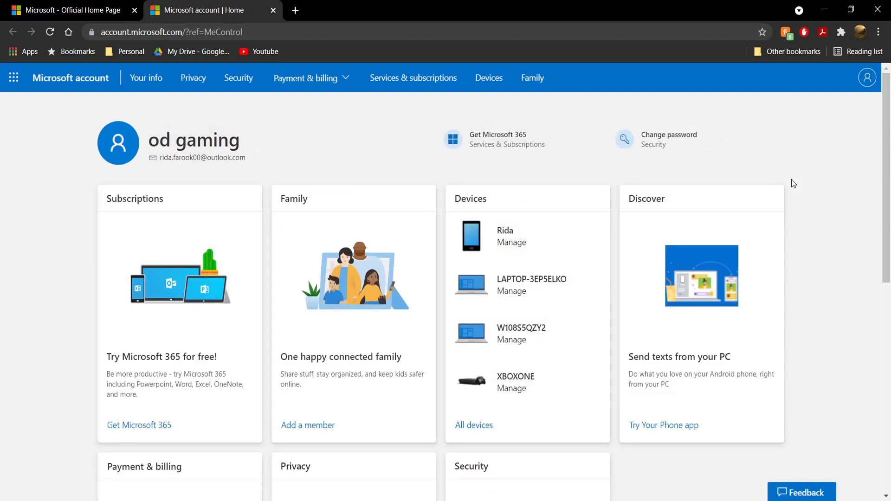
Go to the Your info page, briefly view and close Family, and scroll to Your profiles
click(164, 85)
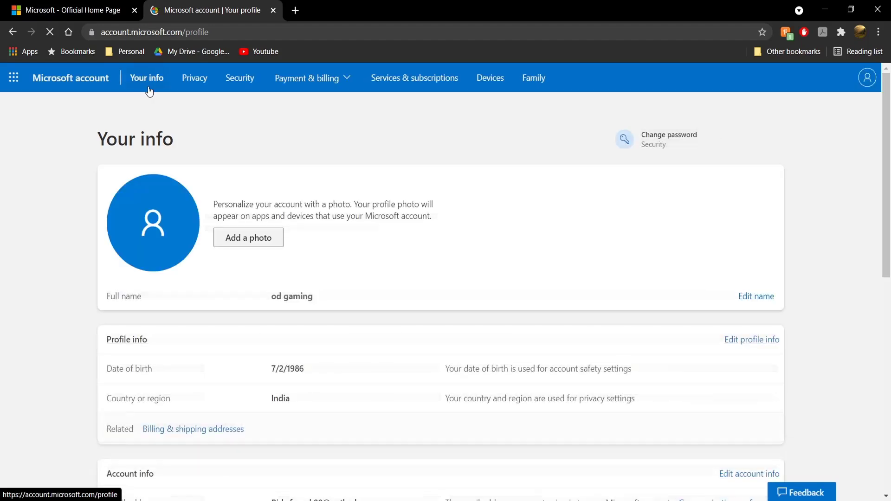
scroll(595, 302, down, 1)
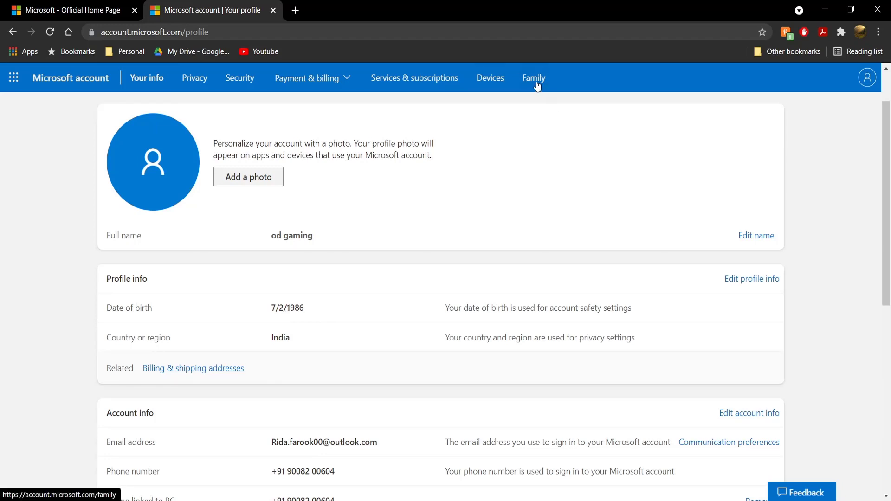
drag(534, 78, 374, 5)
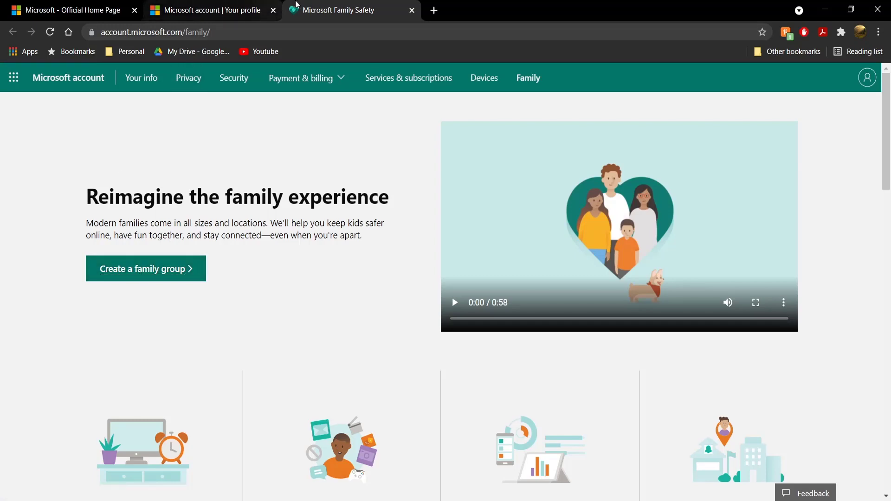
key(ctrl+w)
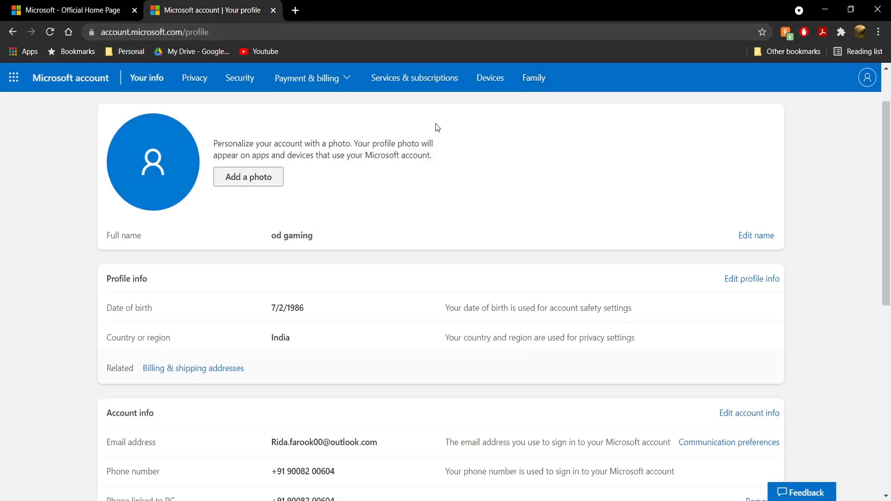
scroll(462, 118, down, 6)
scroll(462, 117, up, 3)
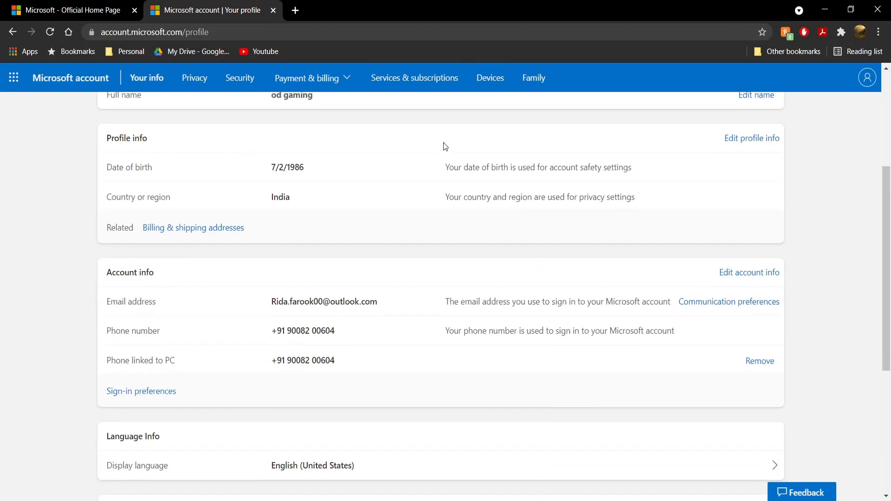
scroll(446, 144, down, 5)
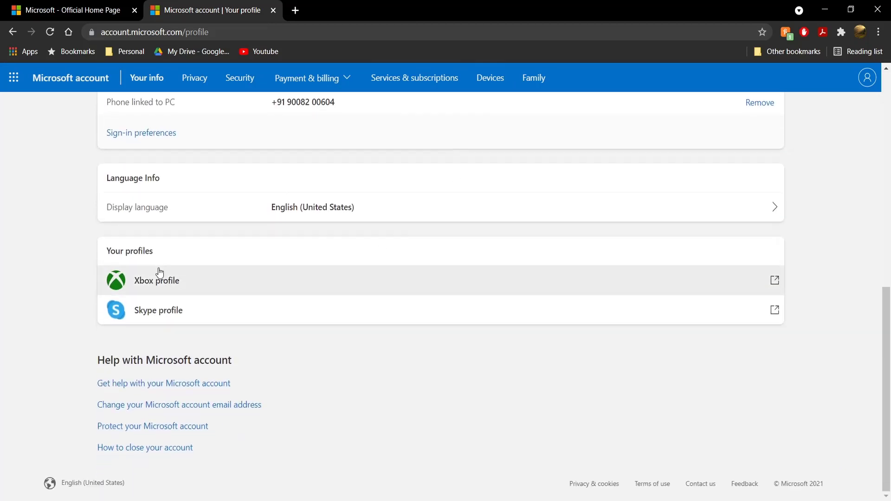
Open the Xbox profile and its Privacy Settings page
click(284, 293)
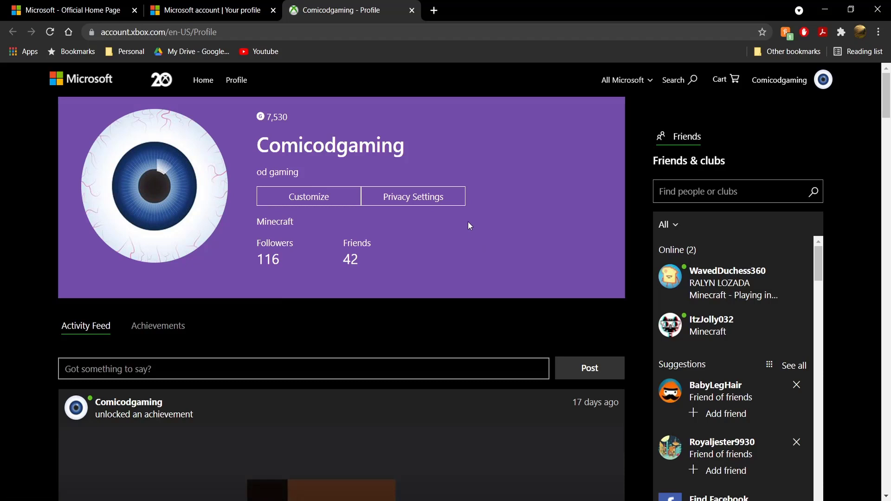
click(423, 203)
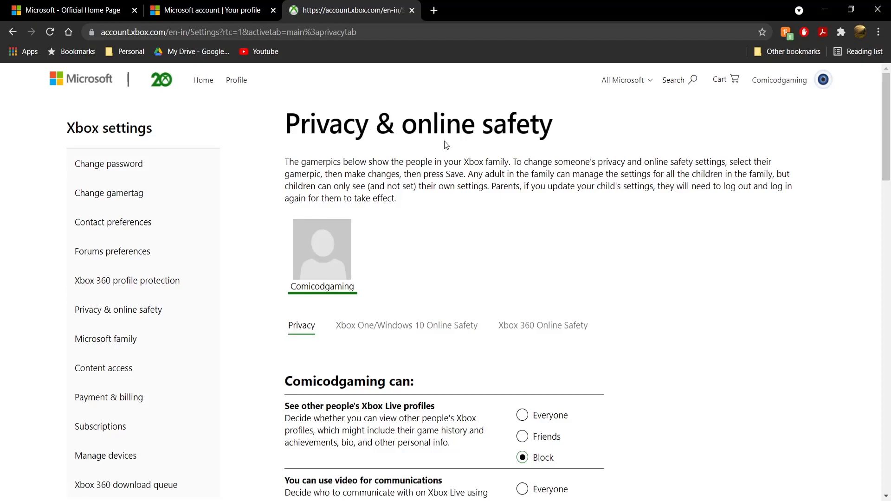
Set Xbox Live profiles, video communication and community creations to Everyone
scroll(441, 155, down, 1)
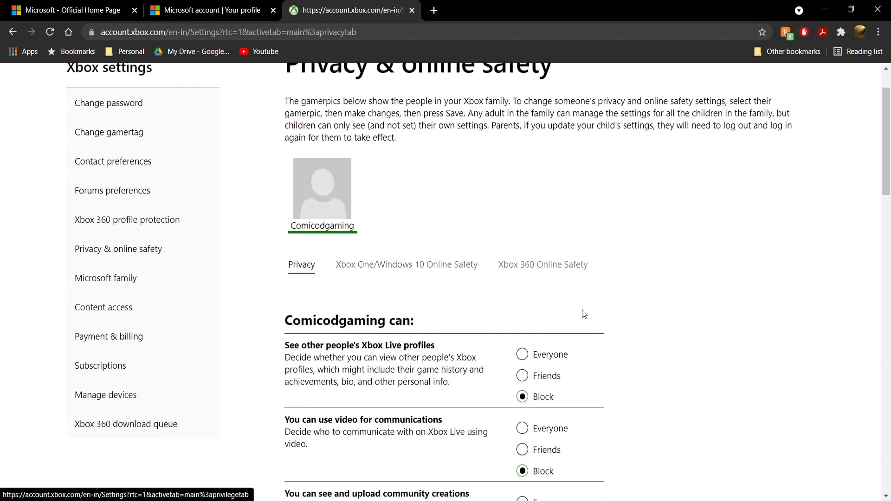
scroll(576, 306, down, 1)
click(559, 294)
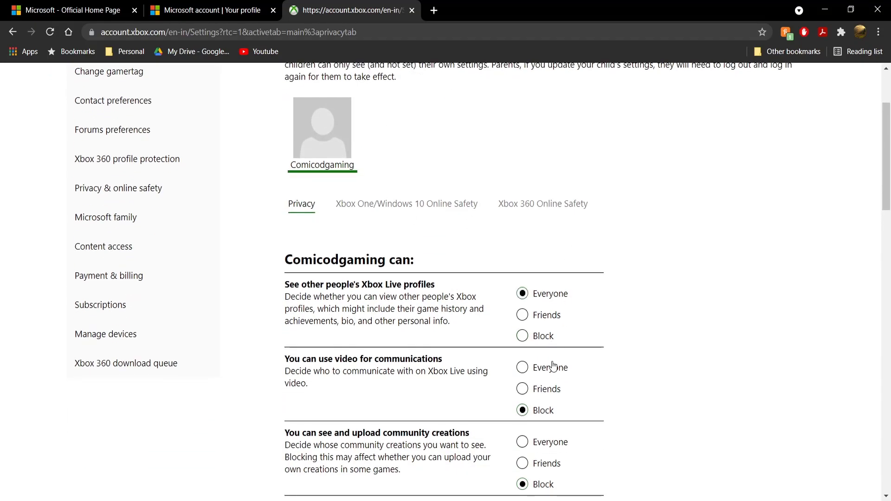
click(552, 367)
scroll(563, 260, down, 3)
click(578, 255)
Submit the privacy settings and return to the top of the page
scroll(601, 301, down, 1)
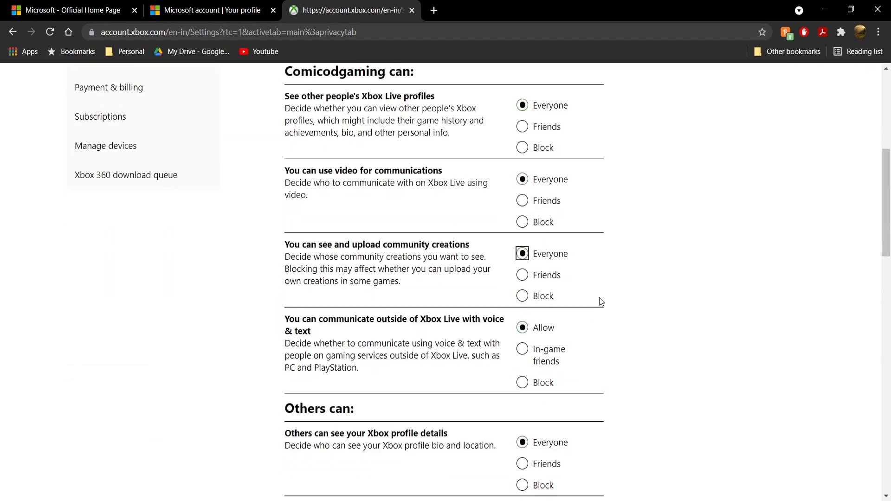
scroll(601, 302, down, 6)
scroll(609, 229, down, 10)
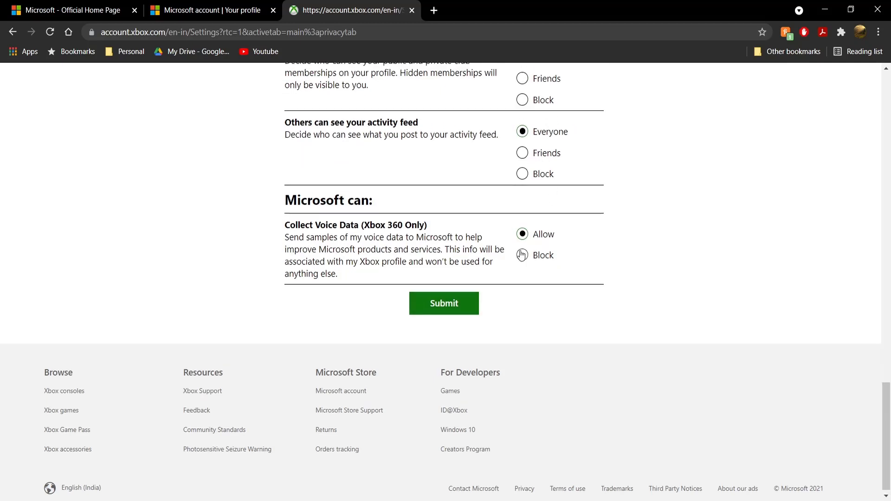
scroll(521, 255, up, 1)
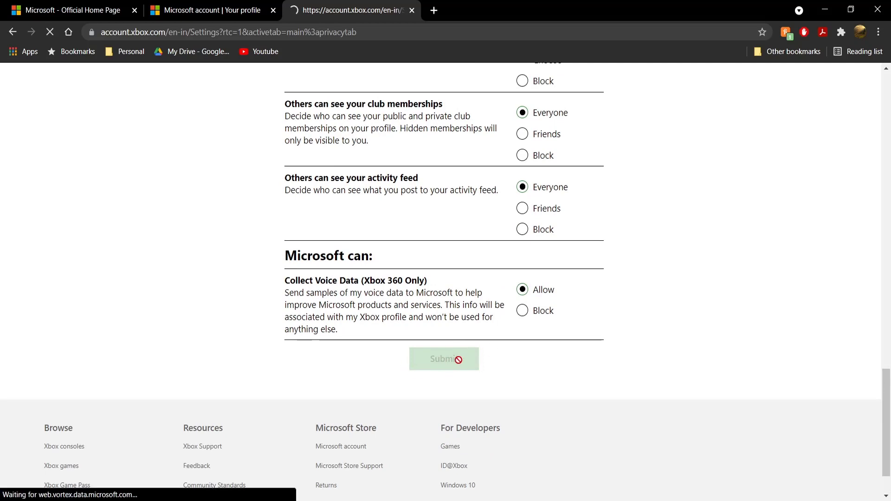
scroll(459, 359, up, 1)
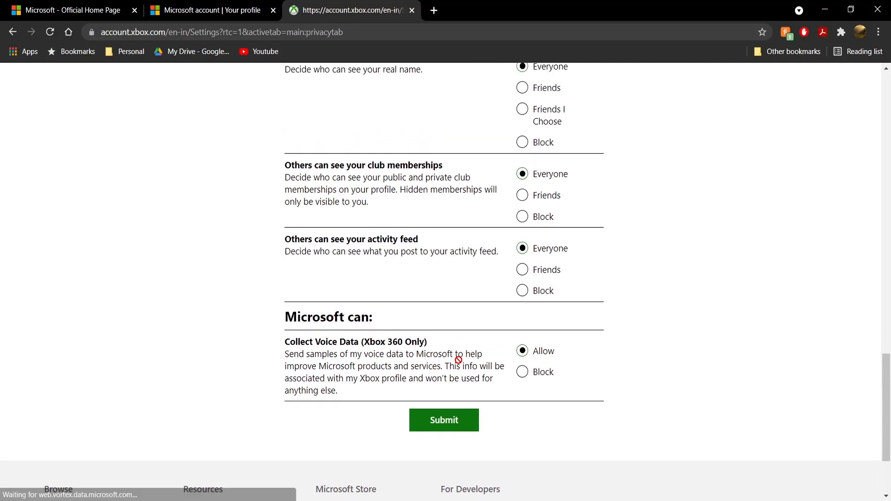
scroll(458, 359, up, 10)
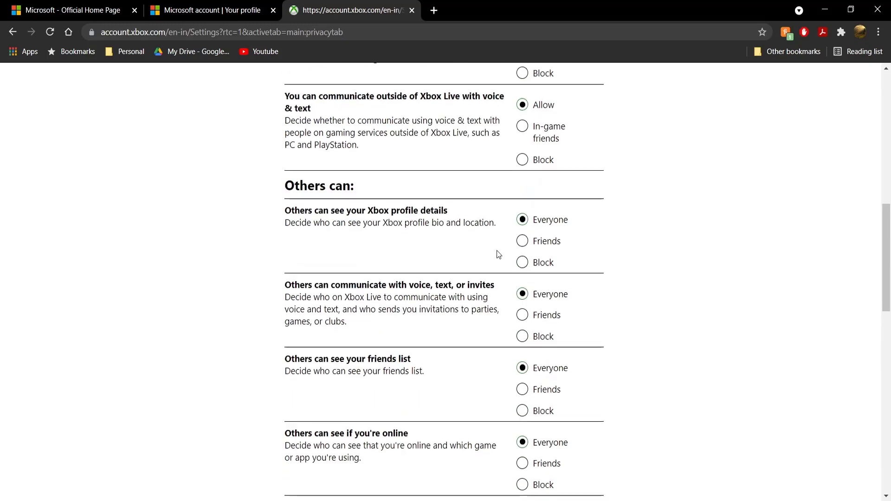
scroll(499, 255, up, 4)
scroll(498, 254, up, 7)
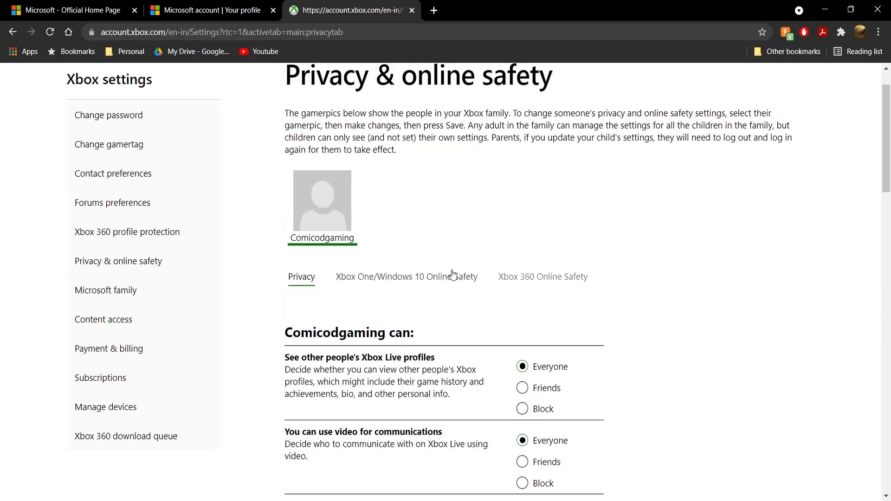
On the Xbox One/Windows 10 Online Safety tab, allow outside play, clubs, broadcasting and capture uploads
click(440, 281)
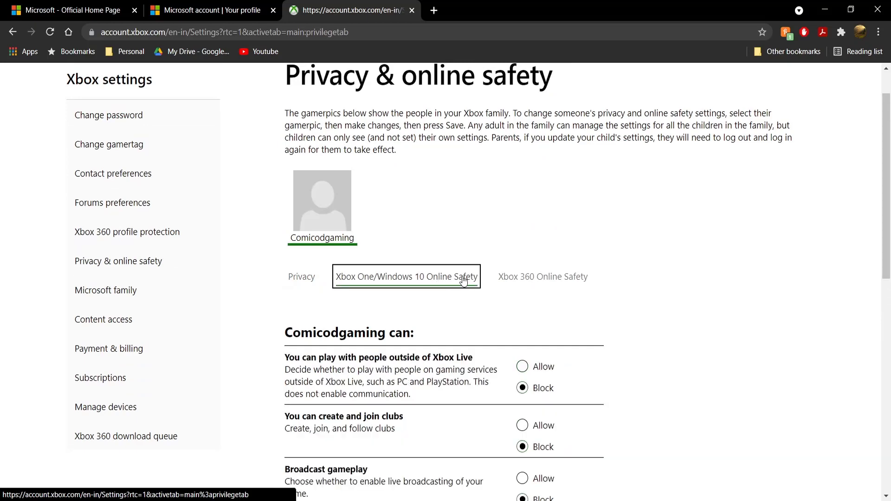
scroll(552, 300, down, 1)
click(545, 308)
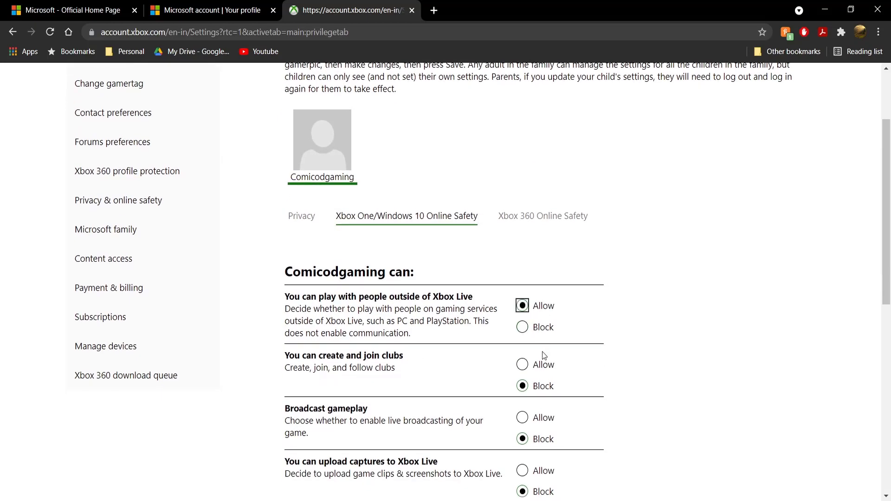
click(546, 366)
scroll(534, 242, down, 4)
click(534, 238)
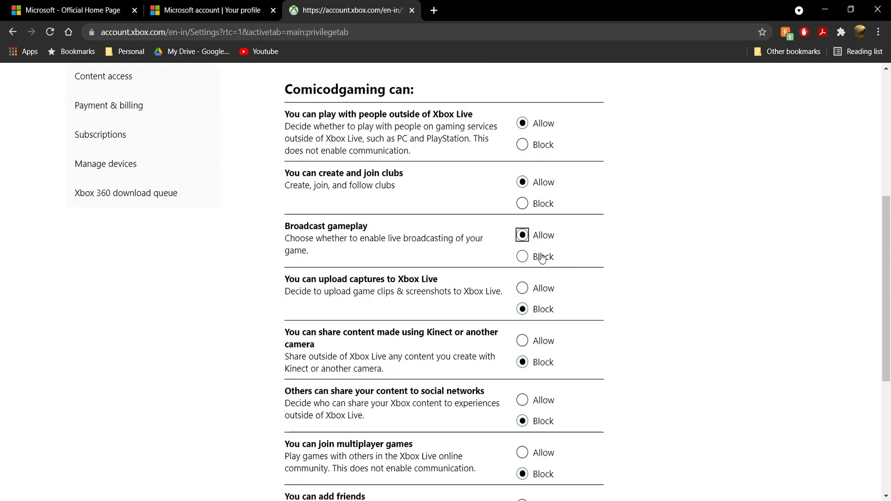
click(542, 289)
Allow Kinect/camera sharing, social network sharing, multiplayer games and adding friends, then submit
scroll(576, 288, down, 4)
click(544, 160)
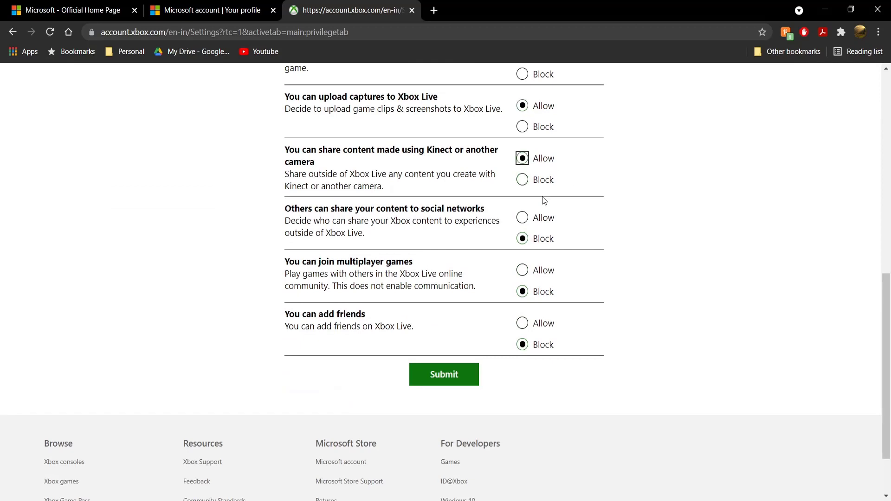
click(546, 221)
click(543, 271)
click(544, 324)
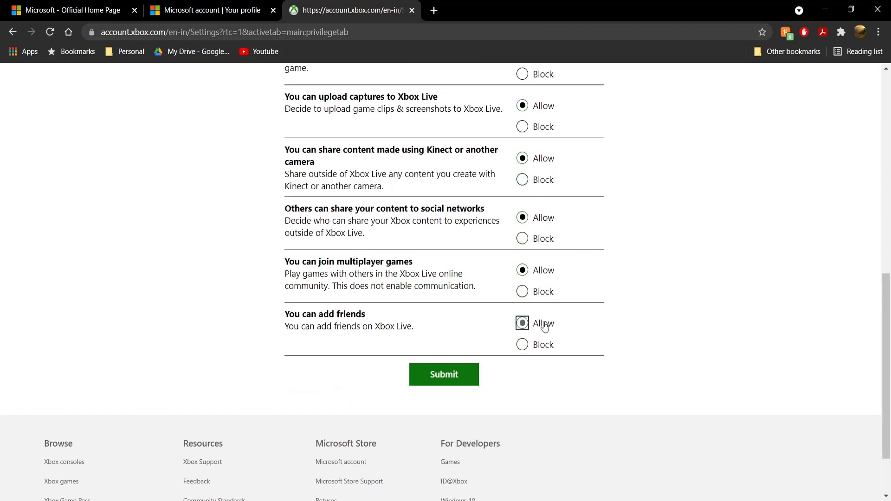
click(464, 374)
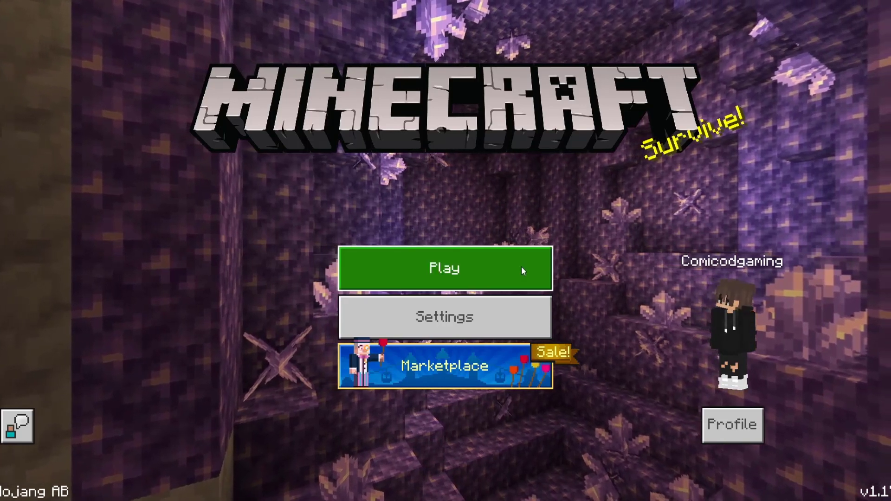
click(521, 266)
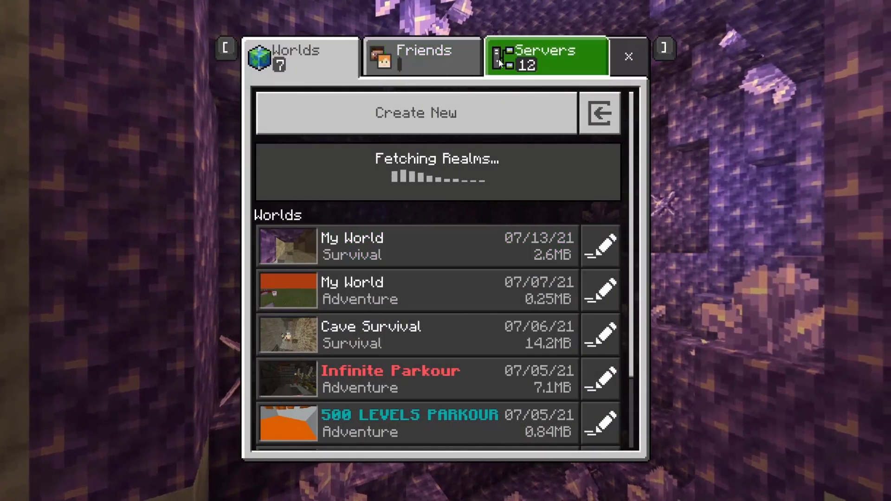
click(499, 58)
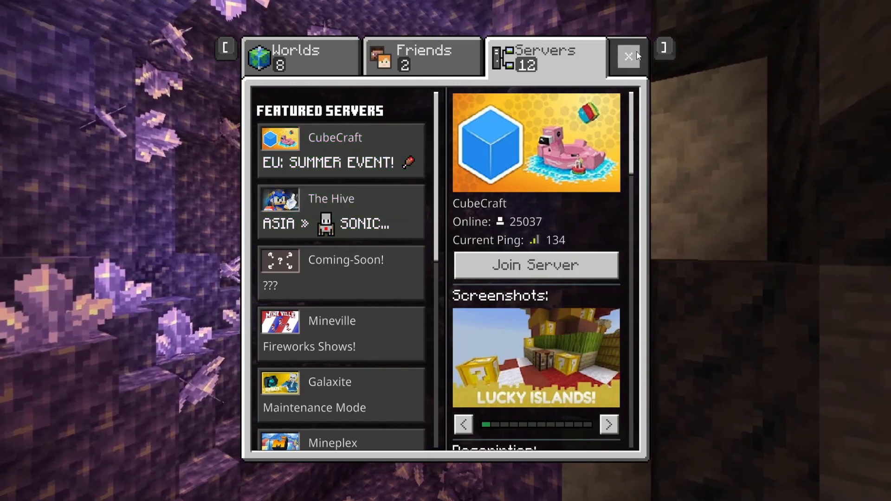
click(637, 51)
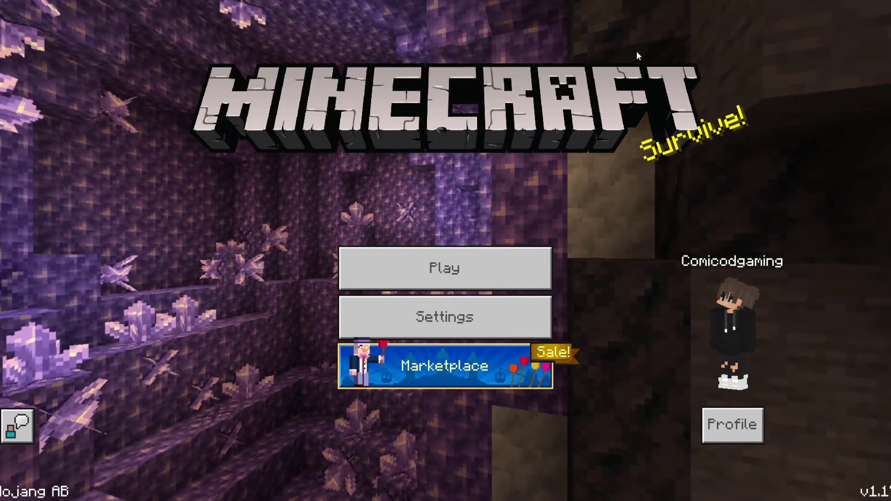
click(455, 259)
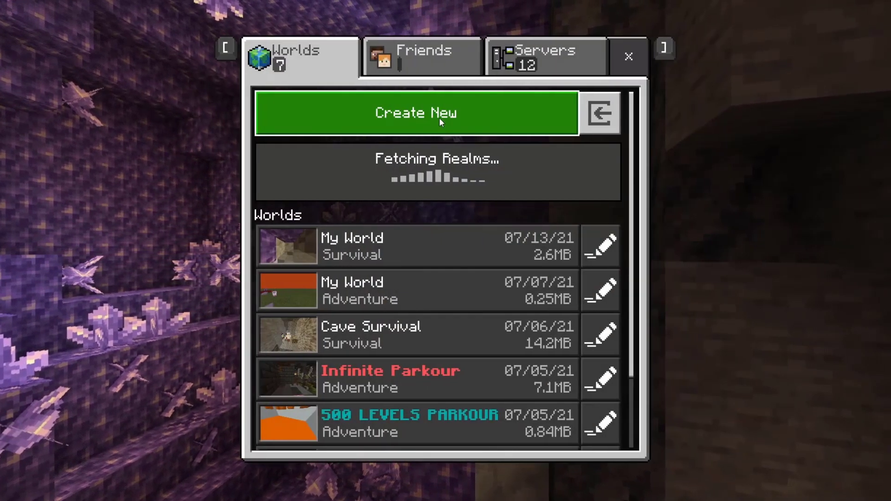
click(460, 75)
click(496, 69)
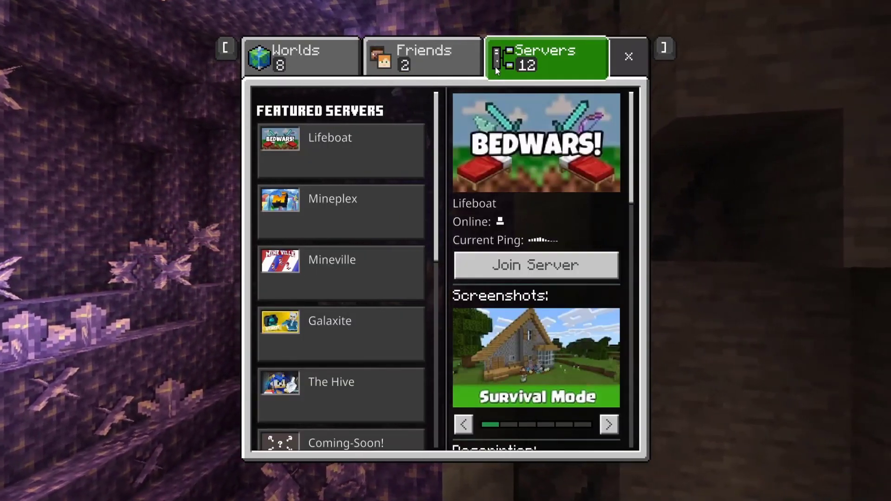
key(Escape)
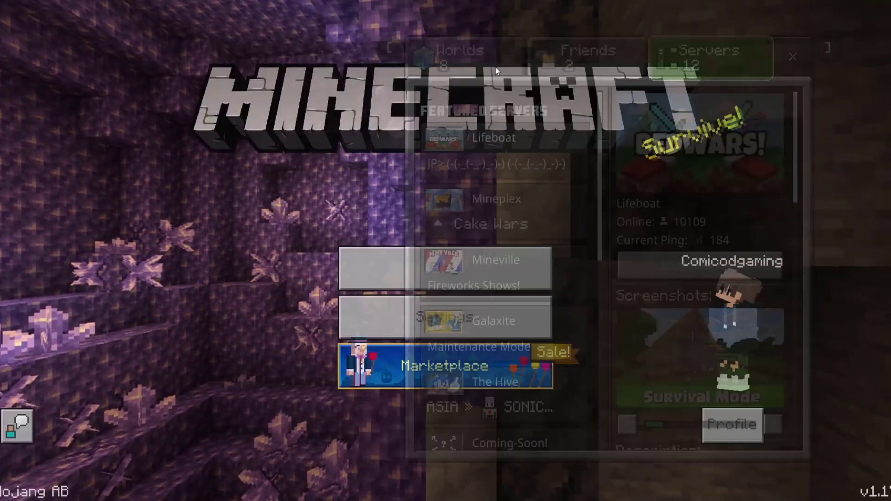